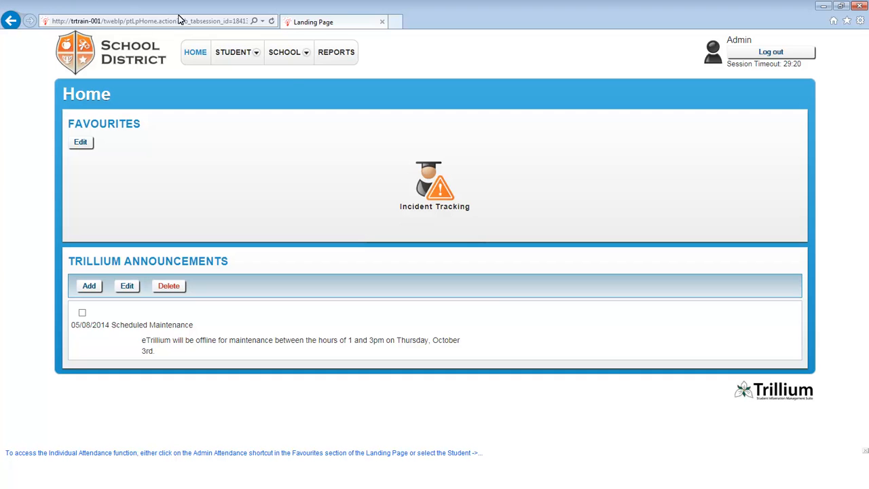
# Open the student Admin Attendance function and run a basic student search for names containing "joh".
pyautogui.click(238, 59)
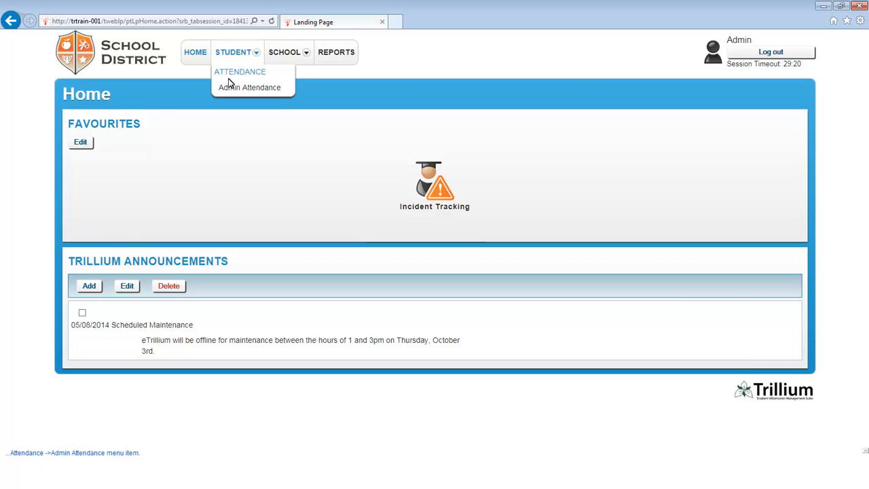
pyautogui.click(228, 84)
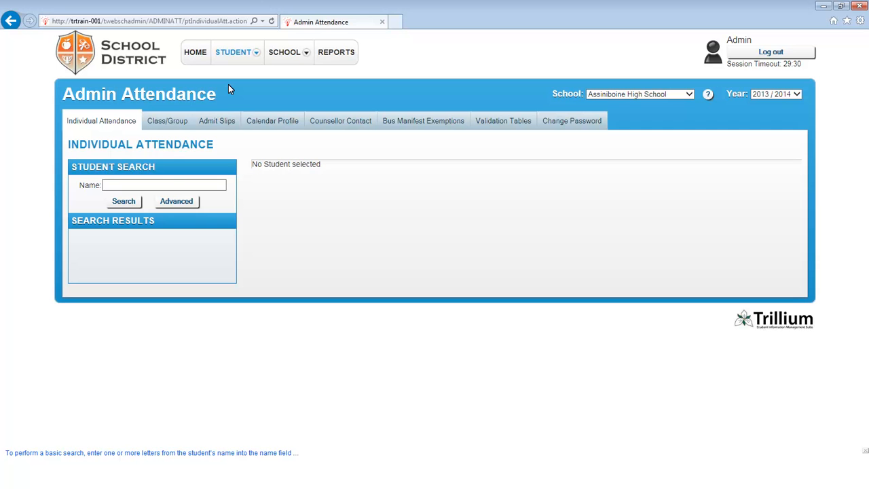
pyautogui.click(161, 184)
pyautogui.write('joh')
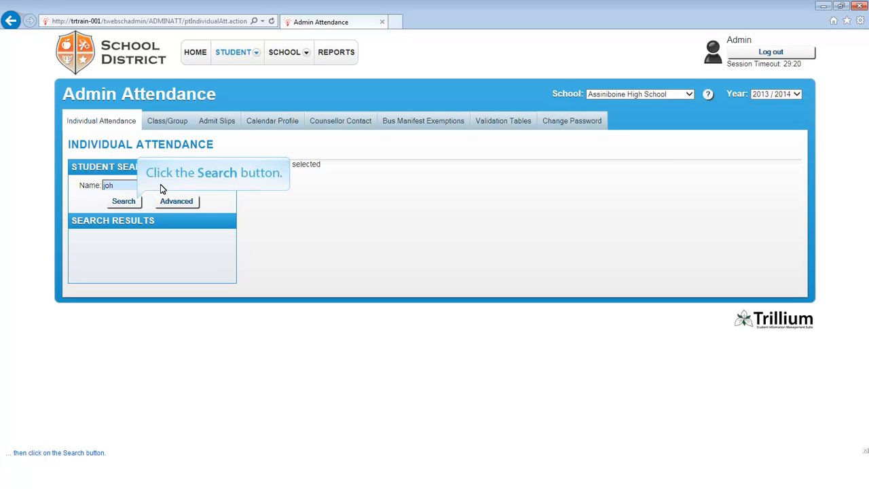
pyautogui.click(125, 203)
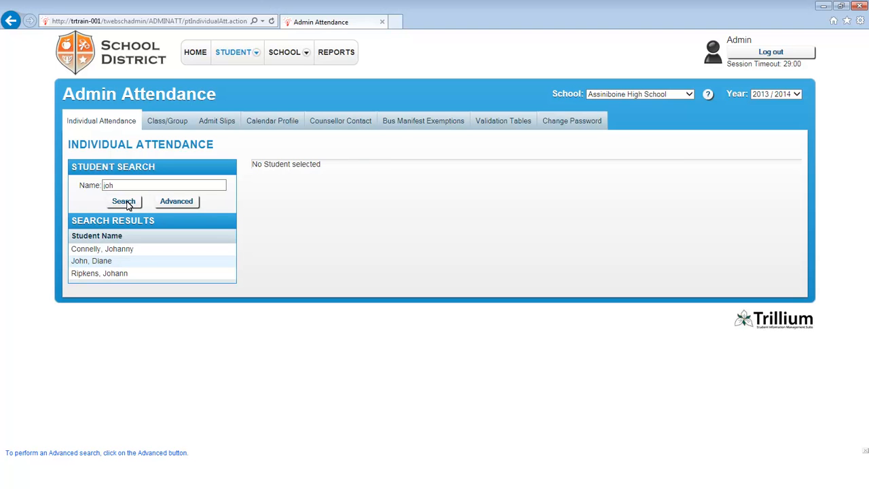
# Run an advanced student search by legal name with surname "joh" and first name "di", excluding pre-registered students.
pyautogui.click(164, 202)
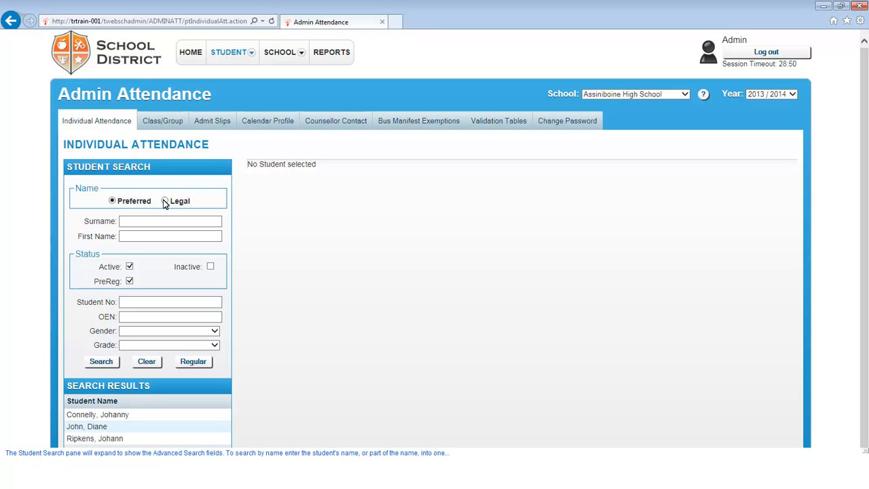
pyautogui.click(150, 221)
pyautogui.write('joh')
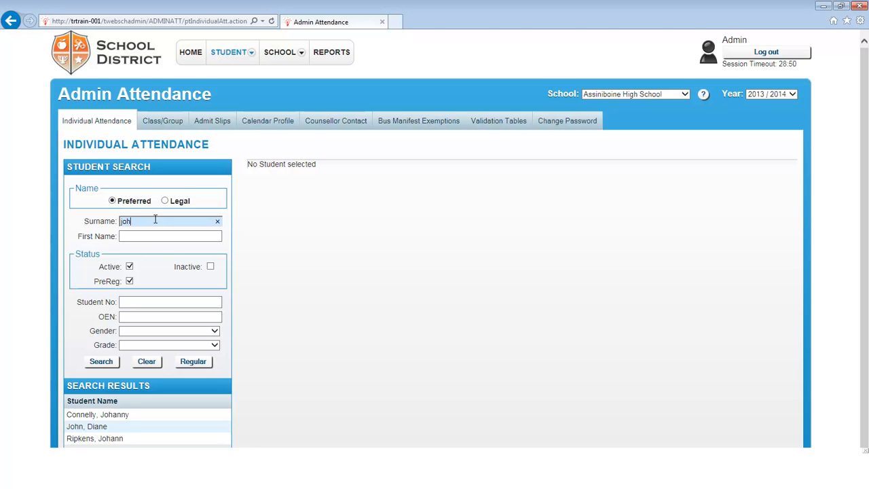
pyautogui.click(160, 234)
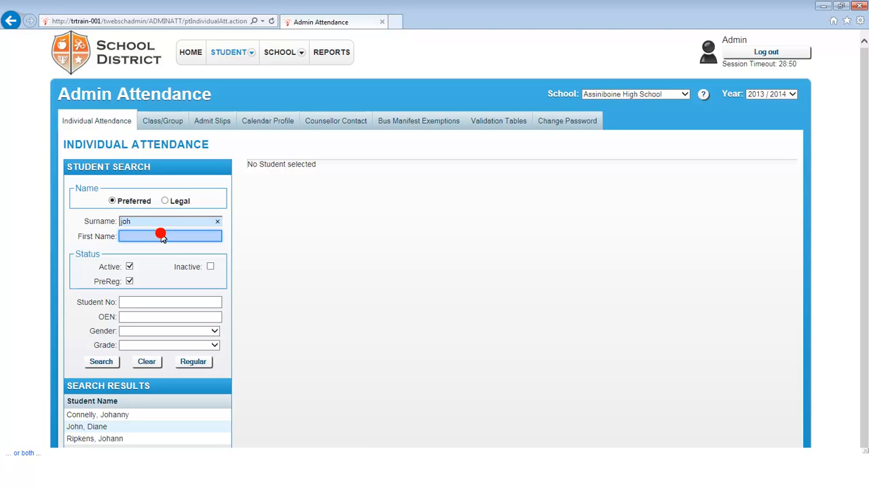
pyautogui.write('di')
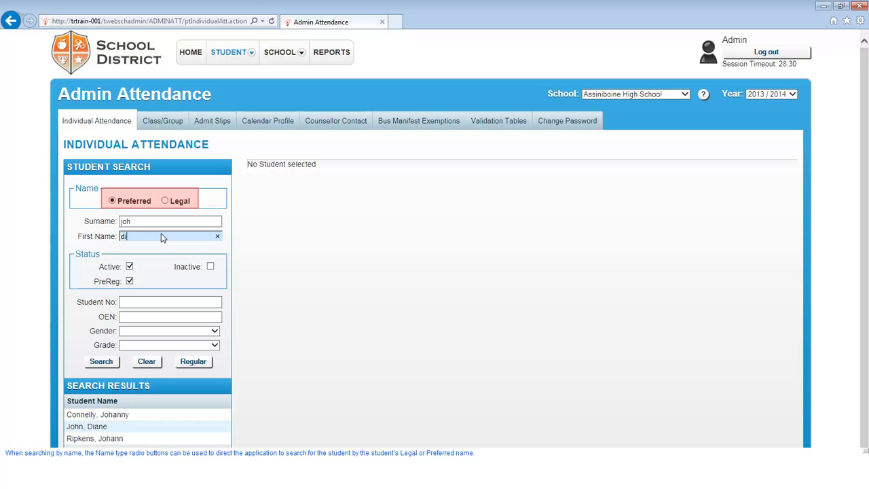
pyautogui.click(165, 201)
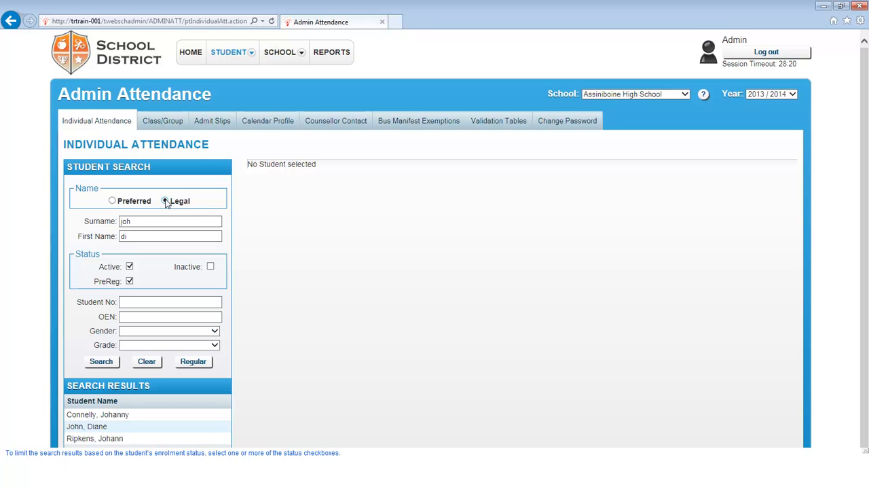
pyautogui.click(130, 282)
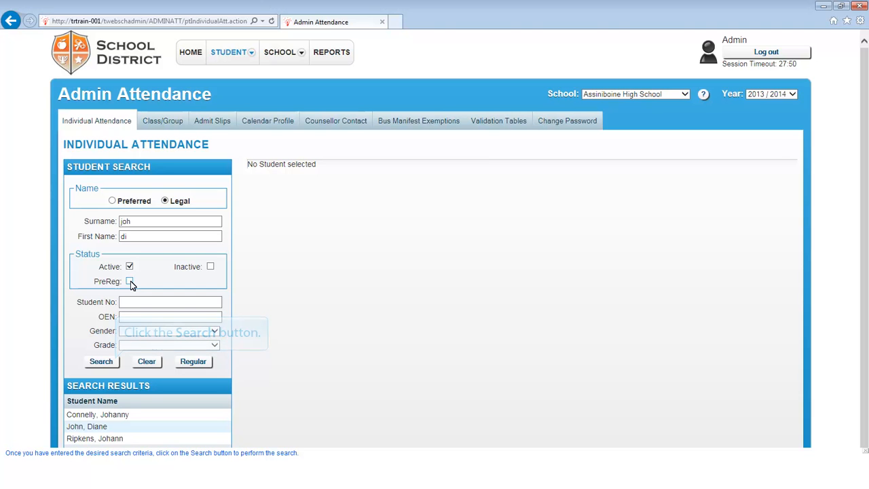
pyautogui.click(101, 362)
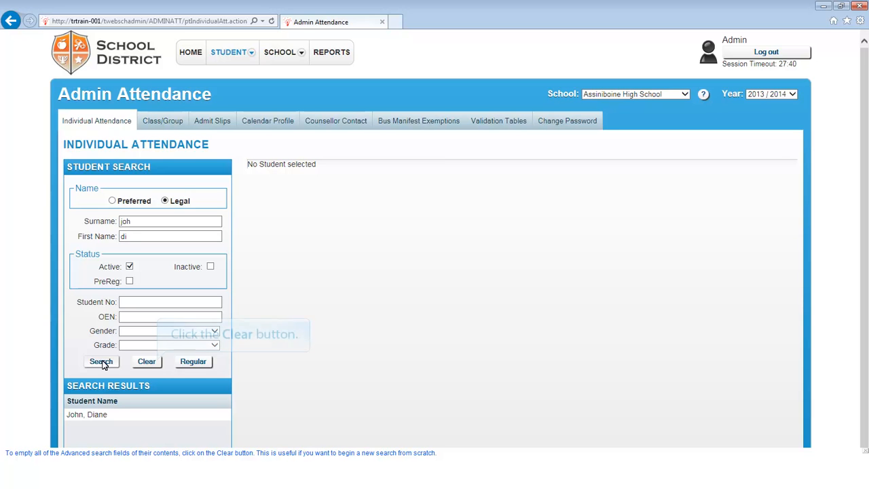
# Clear the advanced criteria, restoring the regular search form, and select the student in the search results.
pyautogui.click(146, 363)
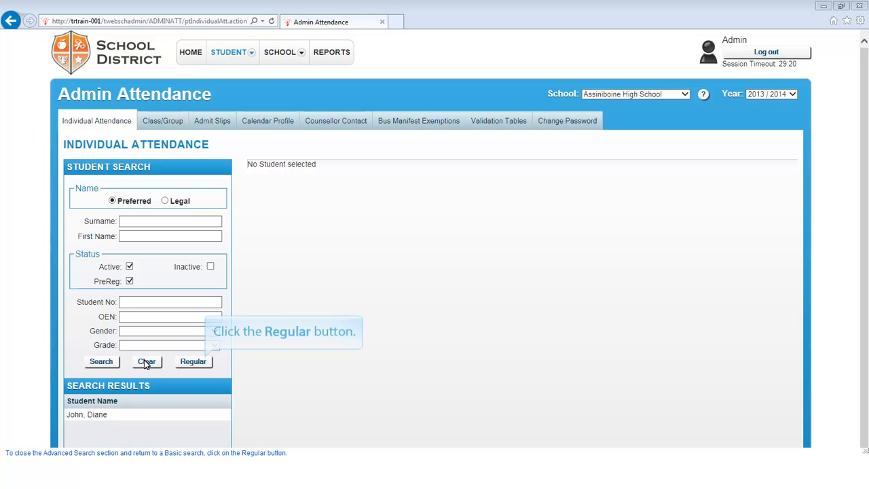
pyautogui.click(196, 364)
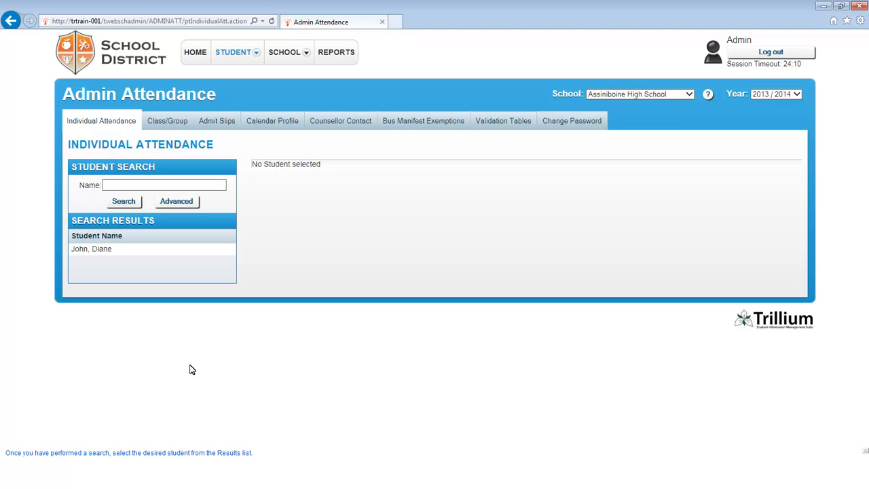
pyautogui.click(173, 249)
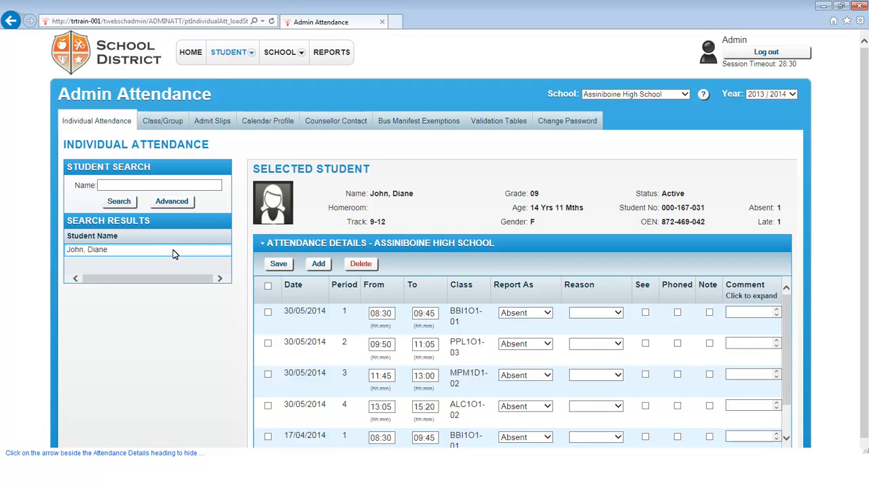
# Collapse and re-expand the student's Attendance Details section, and browse through its records.
pyautogui.click(261, 244)
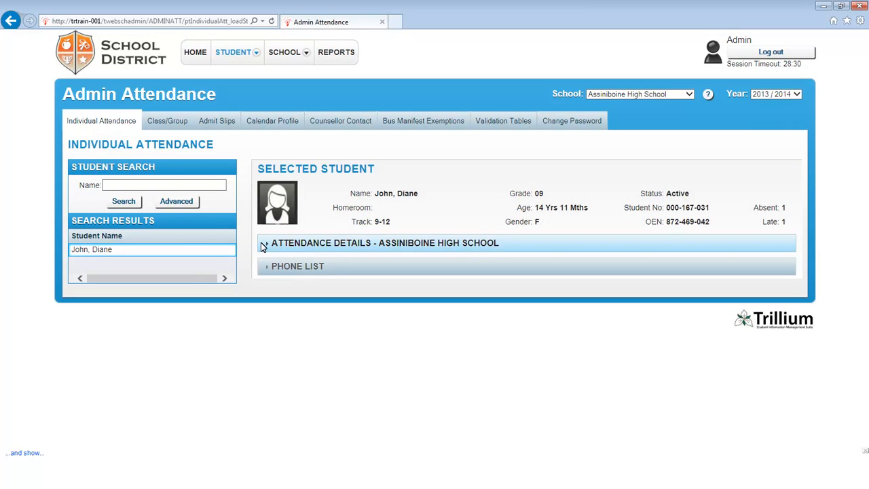
pyautogui.click(261, 242)
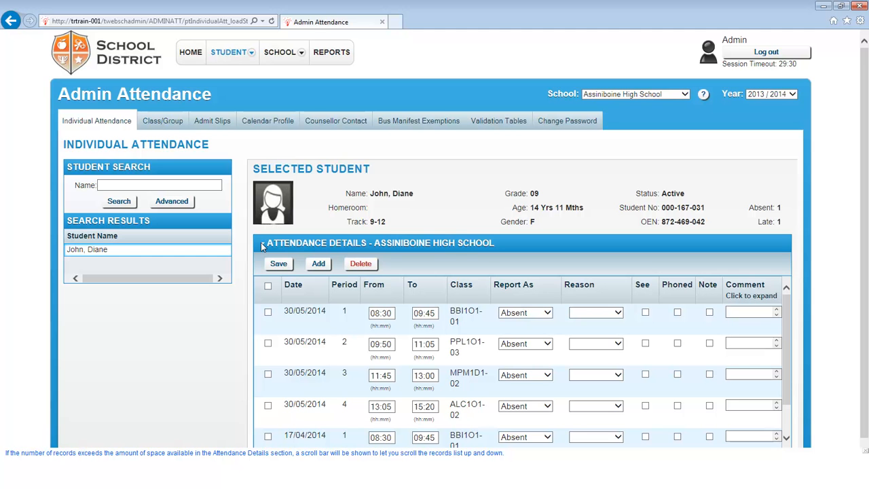
pyautogui.click(787, 420)
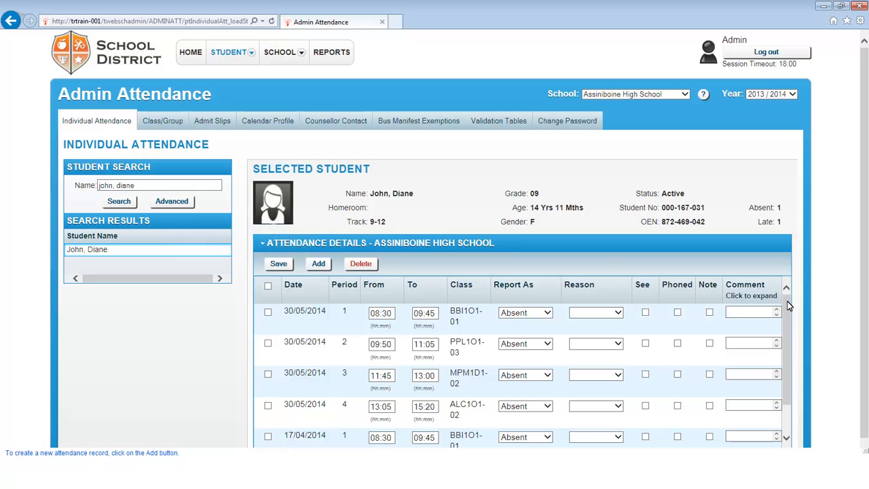
# Start a new attendance record for the selected student, with both the From and To dates set to 03/06/2014.
pyautogui.click(318, 265)
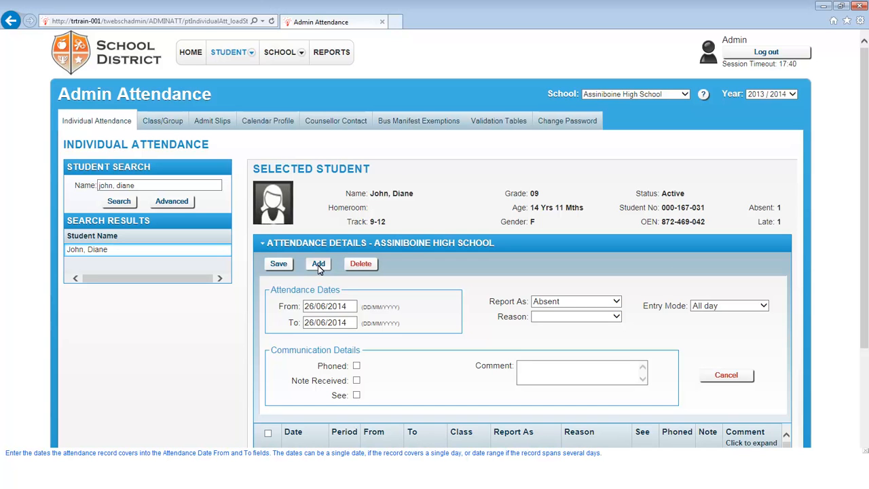
pyautogui.click(326, 306)
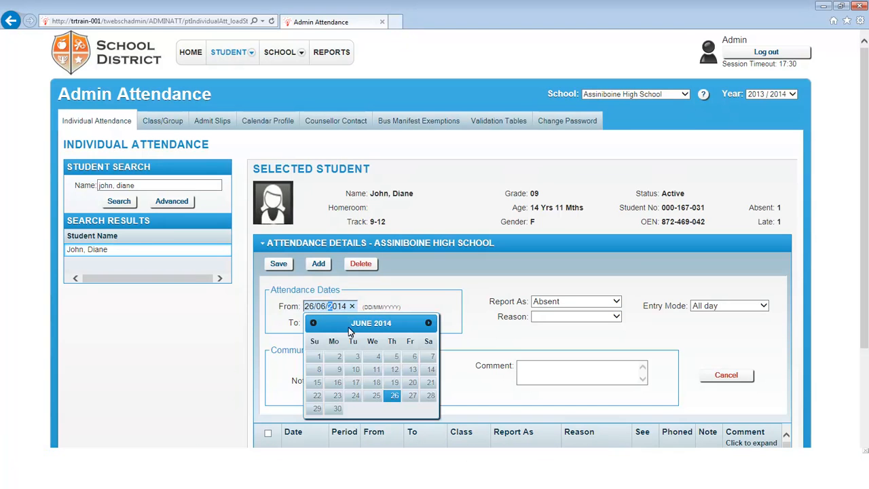
pyautogui.click(351, 358)
pyautogui.click(310, 322)
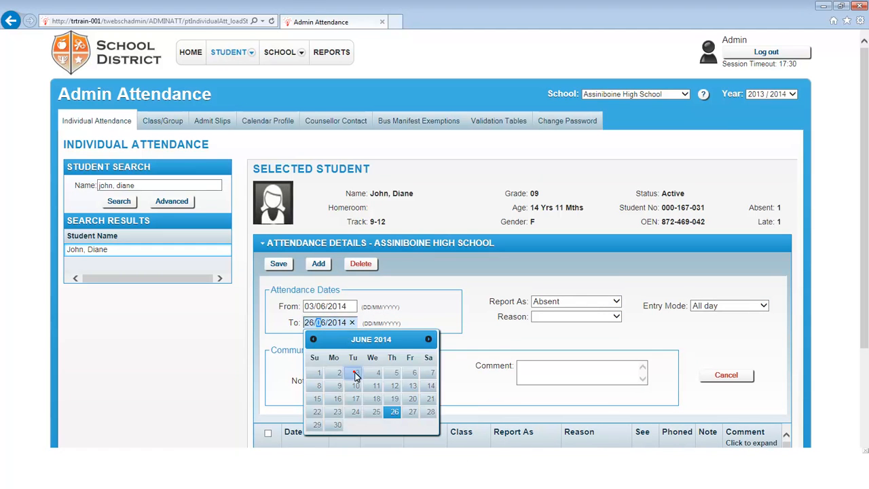
pyautogui.click(356, 373)
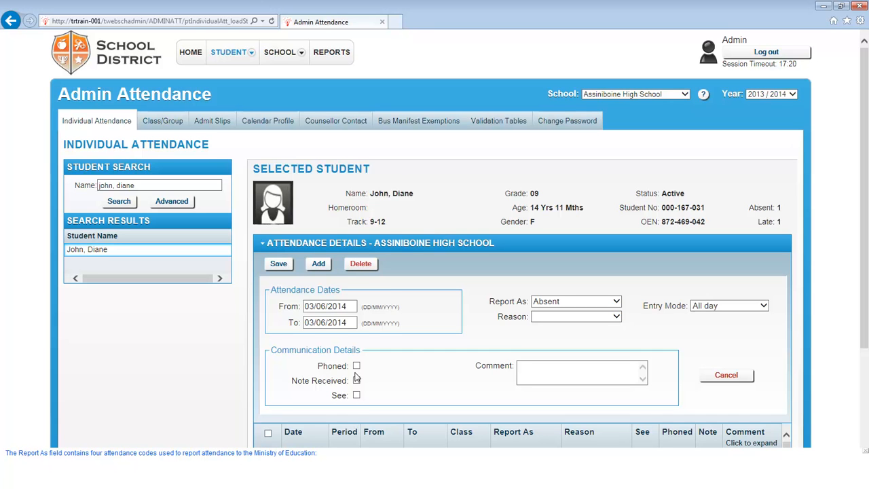
# Report the new record as Late using the Sign In entry mode with a time of 09:37.
pyautogui.click(617, 301)
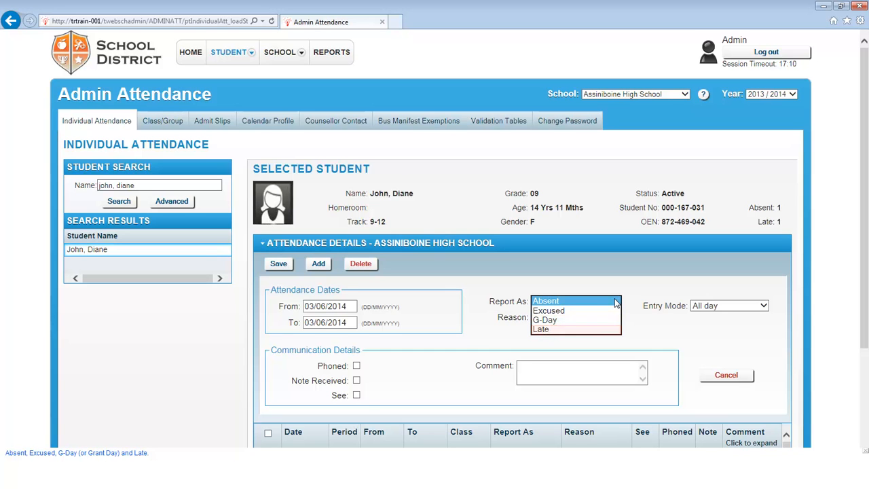
pyautogui.click(579, 330)
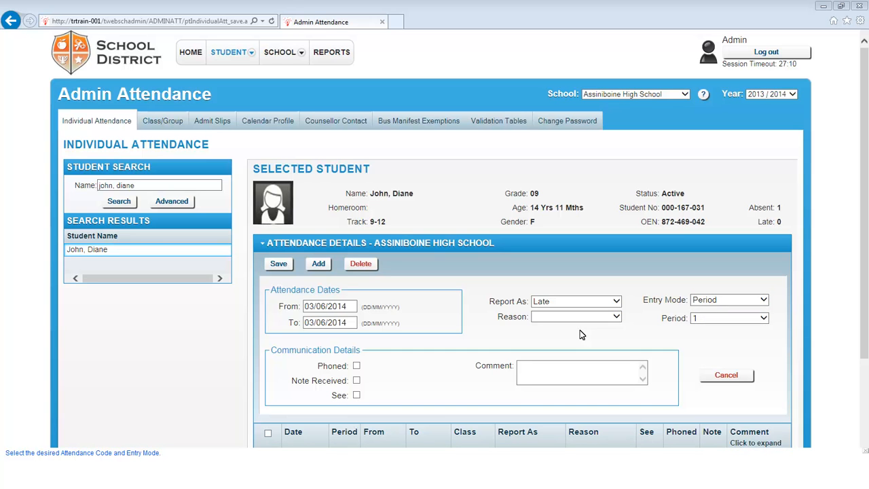
pyautogui.click(697, 304)
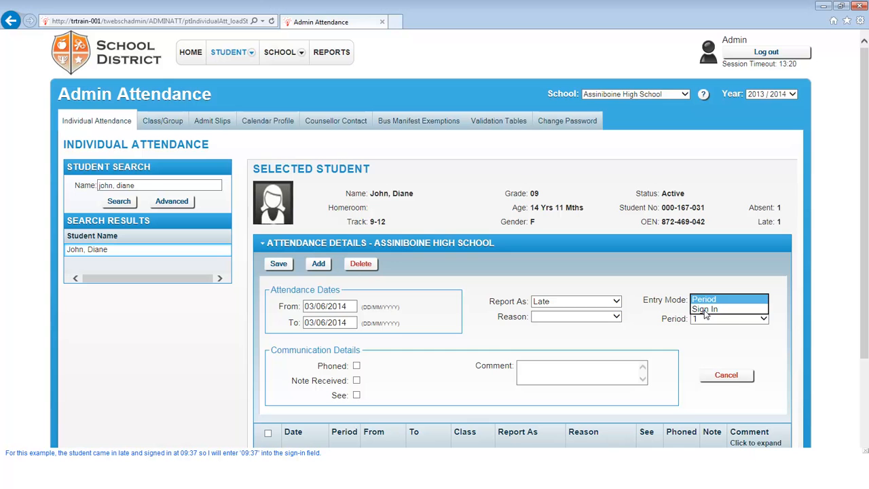
pyautogui.click(705, 309)
pyautogui.click(703, 315)
pyautogui.write('09:37')
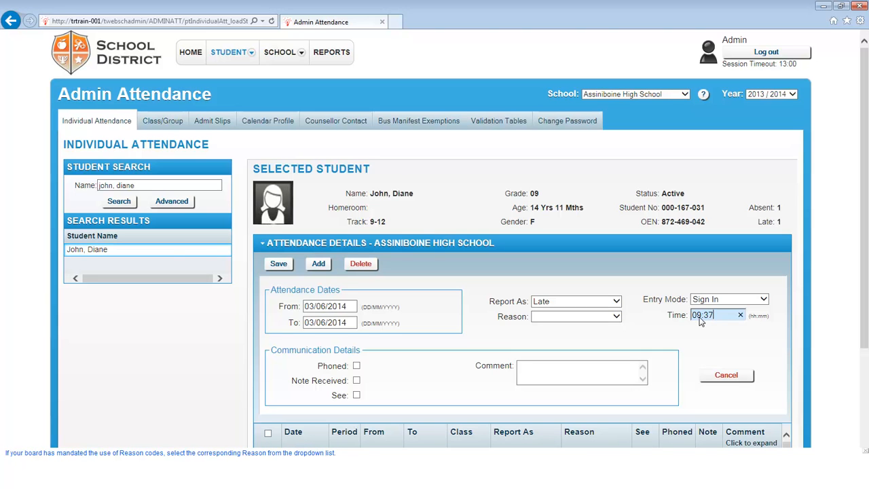
# Give Missed Ride as the reason for the late arrival and save the attendance record.
pyautogui.click(614, 317)
pyautogui.click(580, 354)
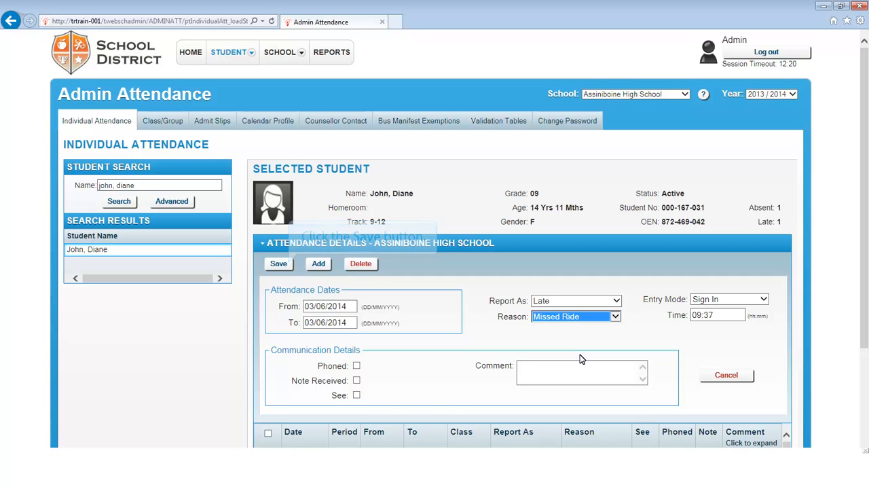
pyautogui.click(278, 263)
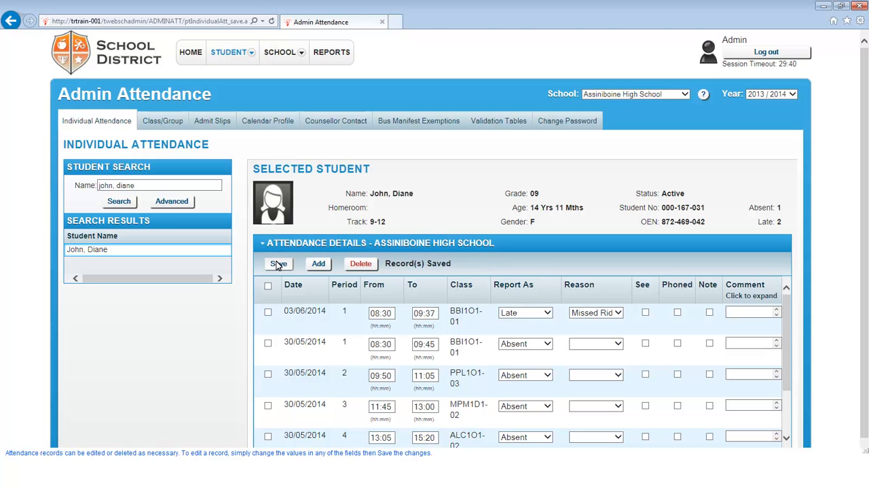
# Change the To time of the 03/06/2014 late record to 09:25 and save the change.
pyautogui.click(417, 310)
pyautogui.press('BackSpace')
pyautogui.press('BackSpace')
pyautogui.write('25')
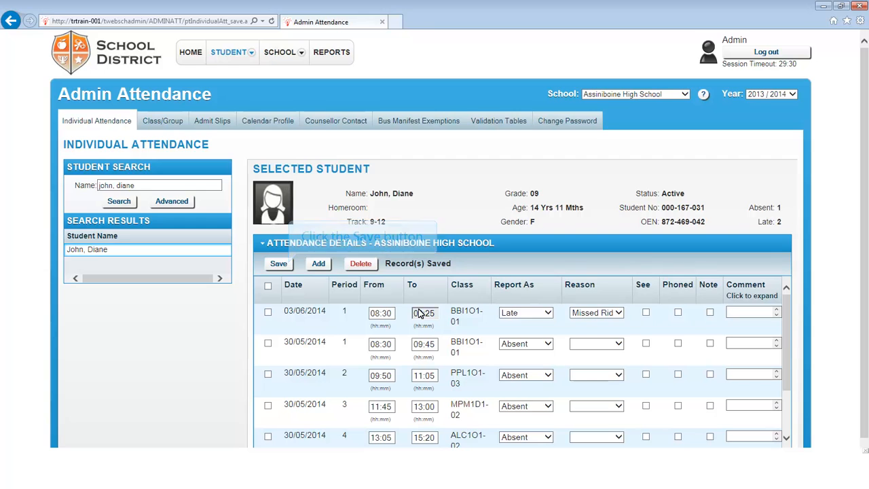
pyautogui.click(276, 264)
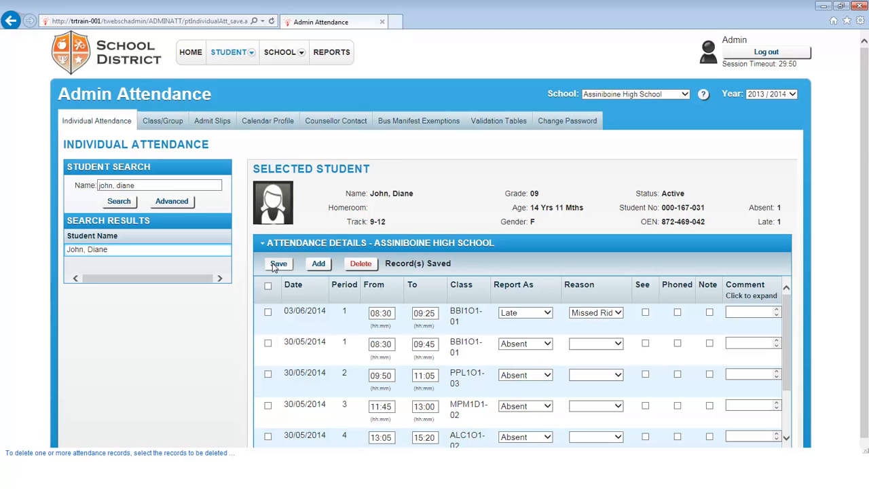
# Delete the 03/06/2014 late attendance record and confirm the deletion.
pyautogui.click(268, 312)
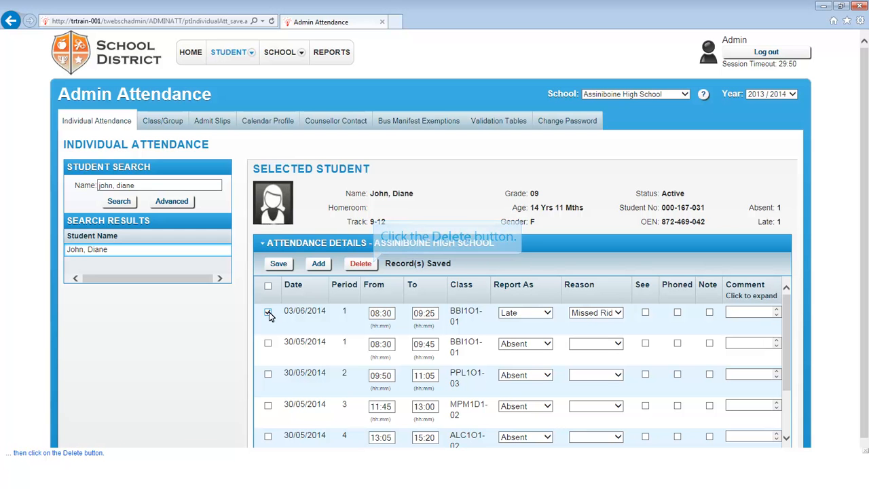
pyautogui.click(360, 264)
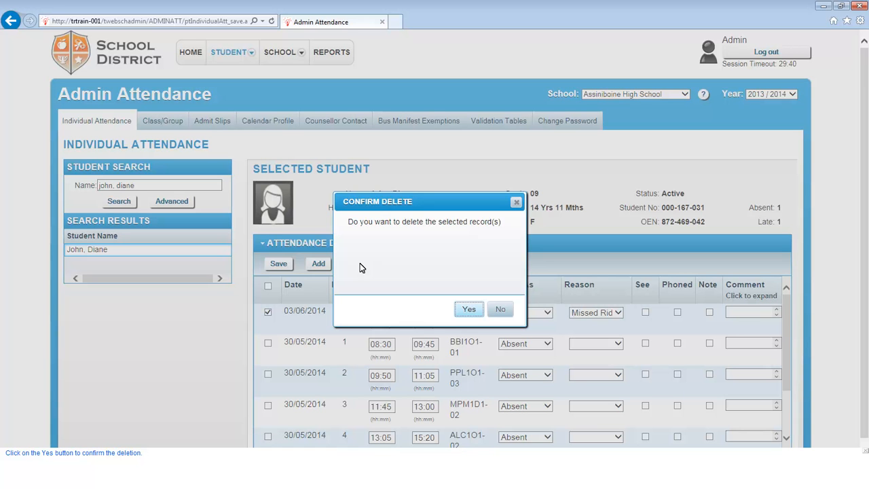
pyautogui.click(468, 309)
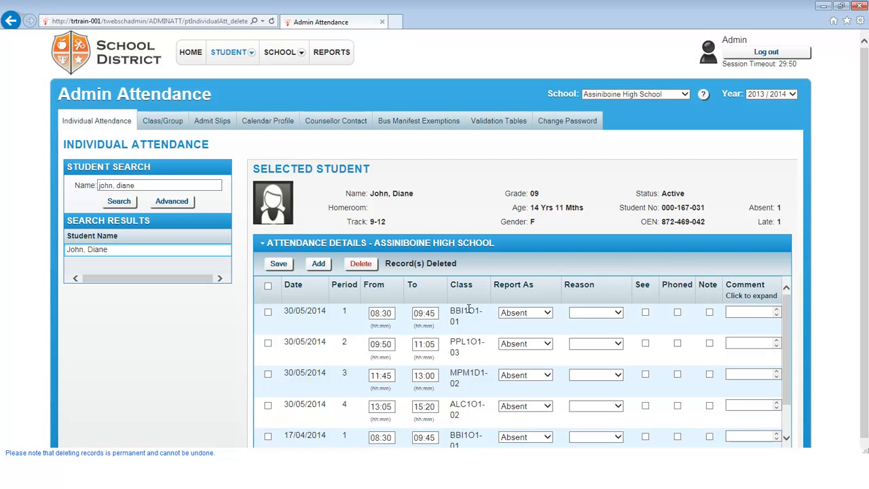